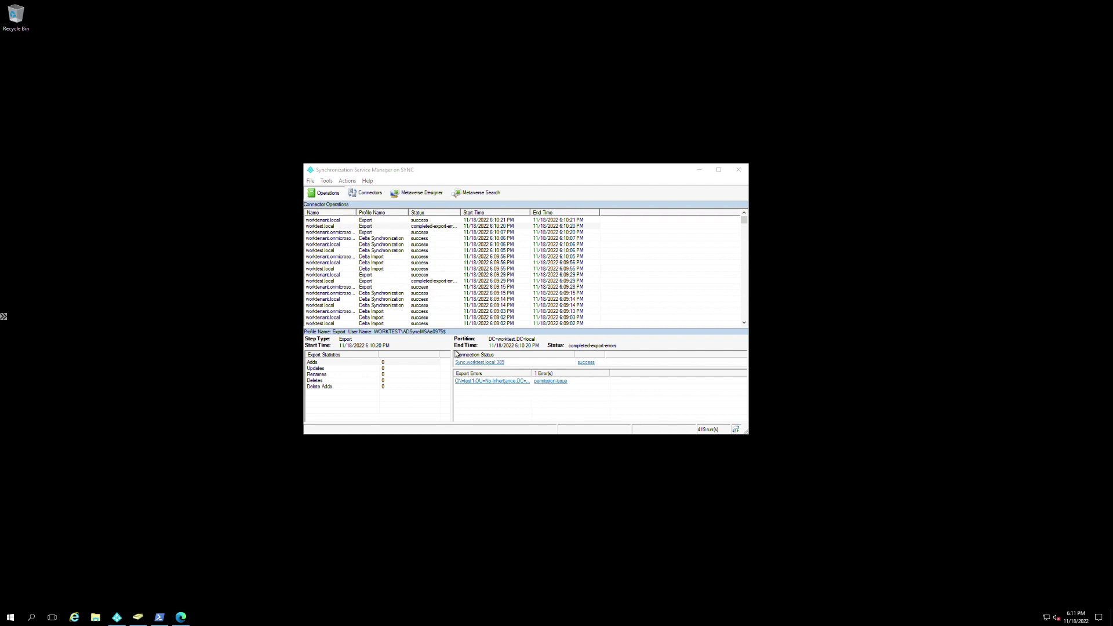
left_click(541, 382)
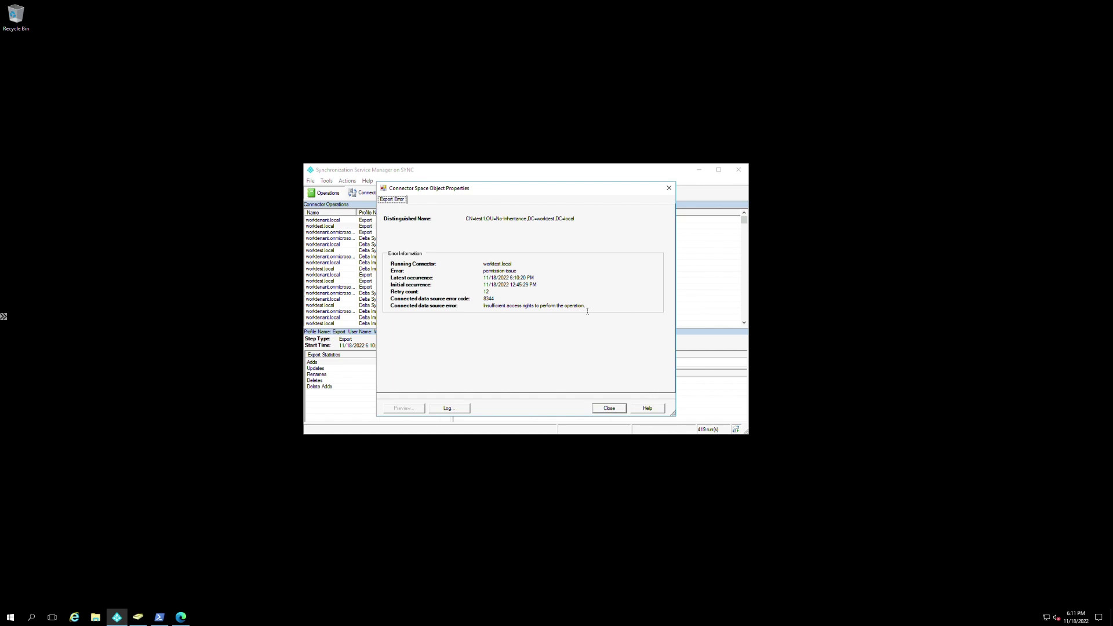
left_click(607, 410)
double_click(512, 384)
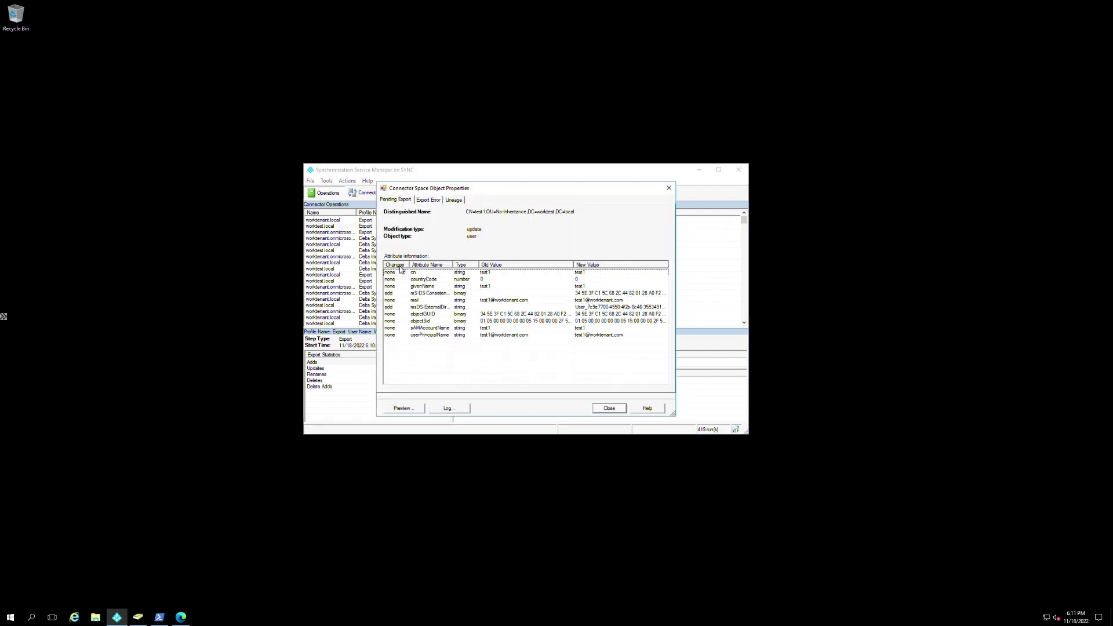
left_click(398, 308)
left_click(397, 295)
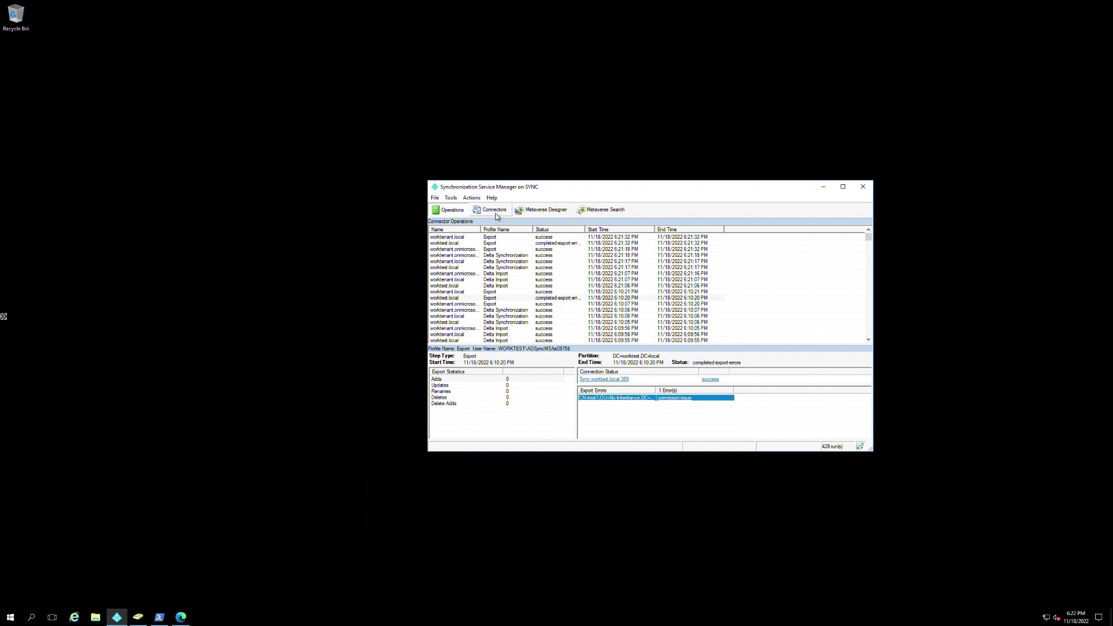
Review the worktest.local connector's forest connection account, then cancel and exit the manager
left_click(495, 210)
right_click(471, 252)
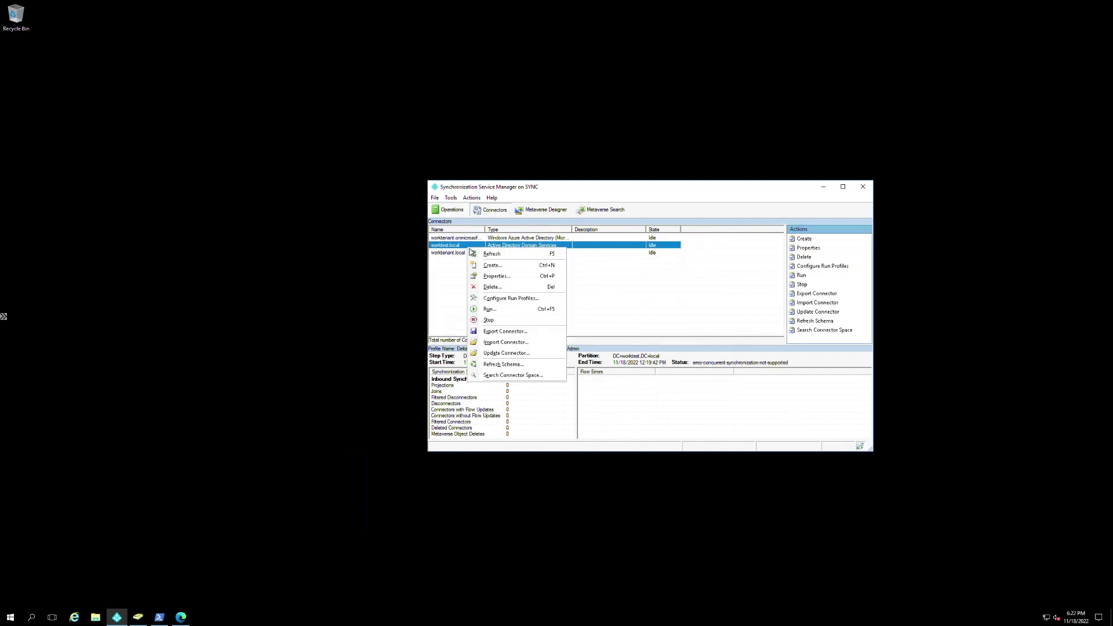
left_click(494, 276)
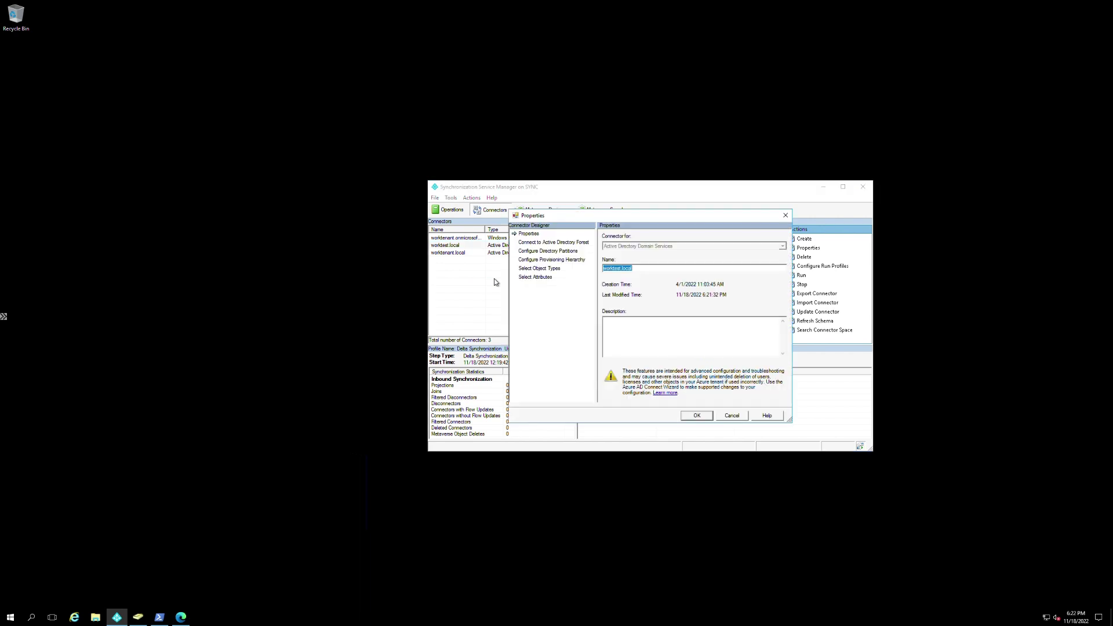
left_click(560, 244)
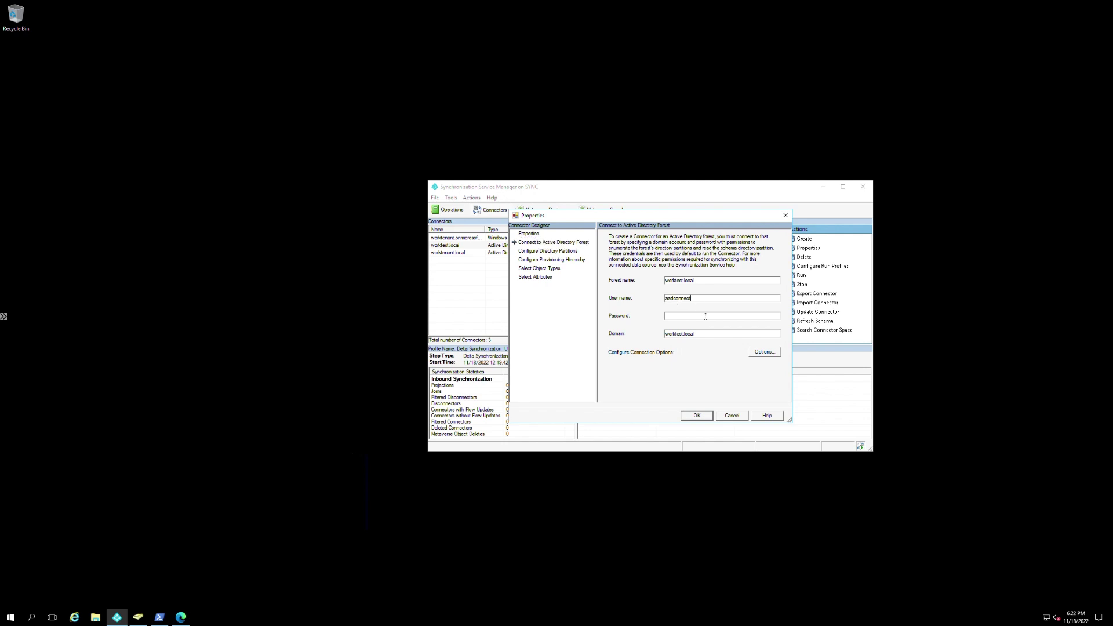
left_click(731, 415)
left_click(823, 186)
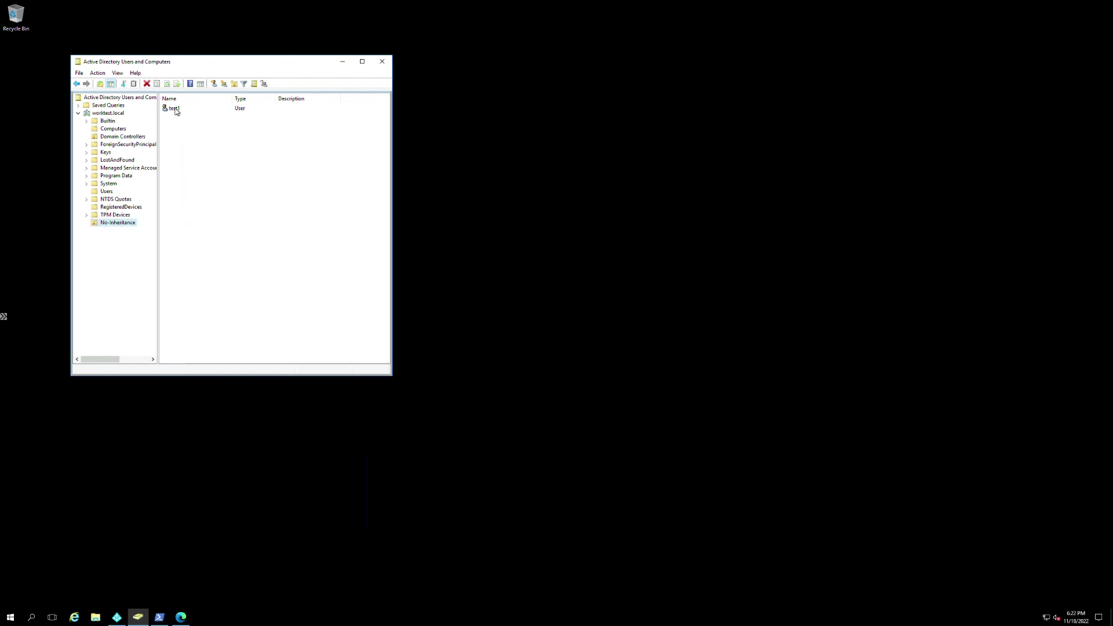
left_click(176, 112)
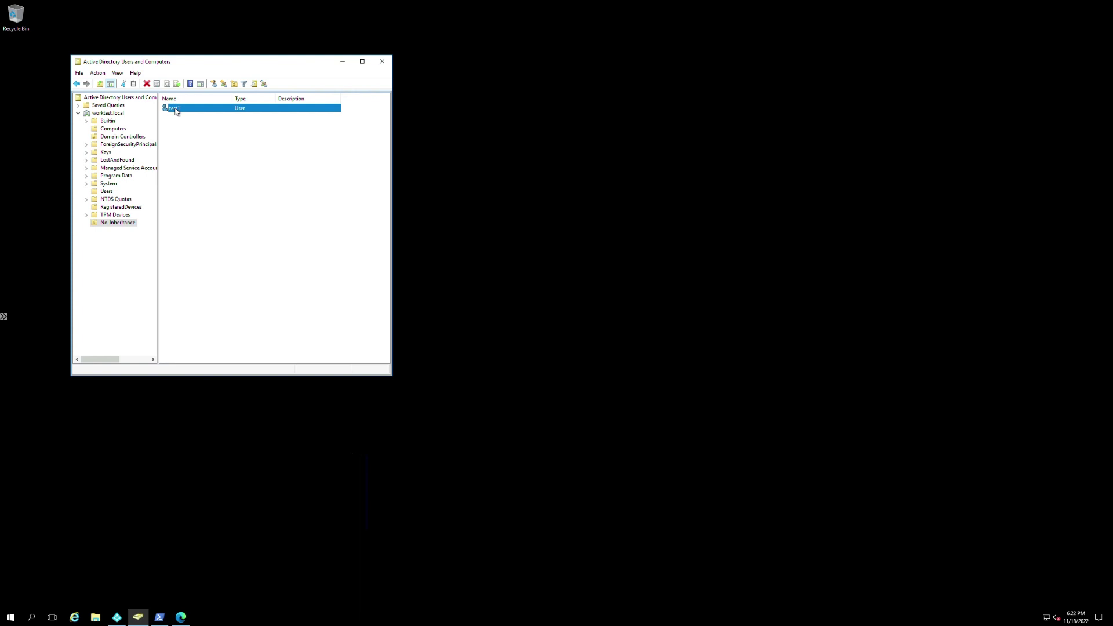
right_click(176, 111)
left_click(210, 238)
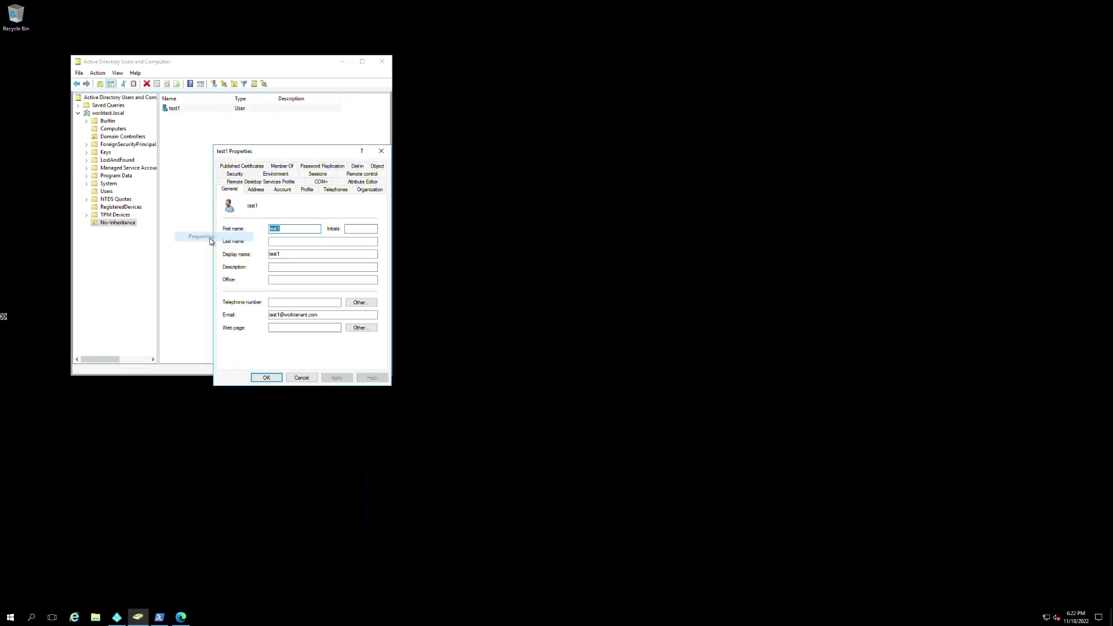
left_click(235, 176)
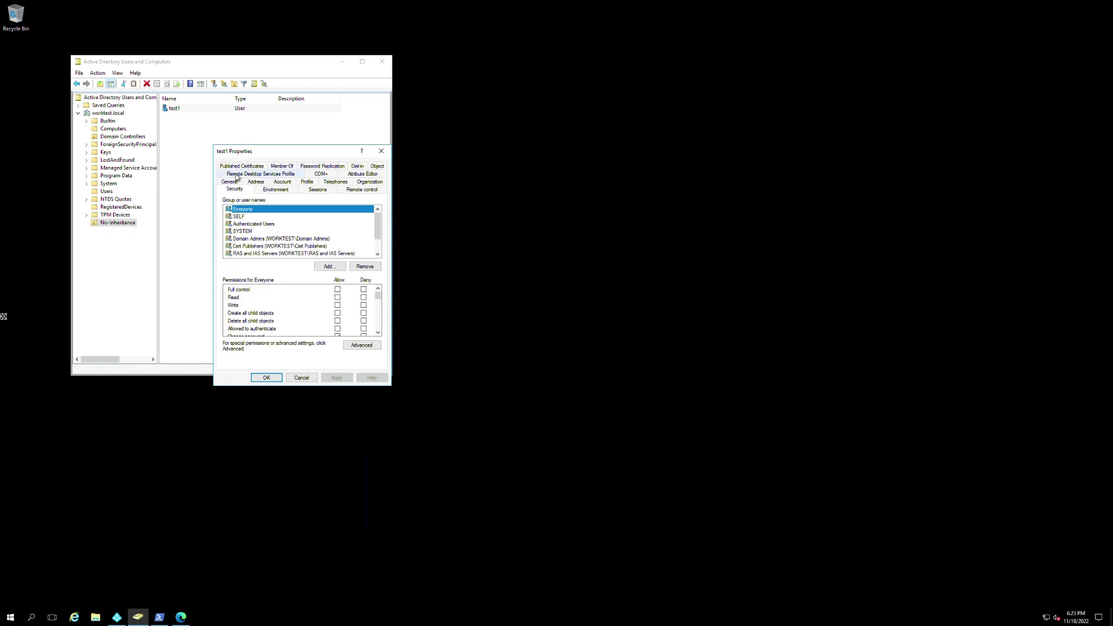
left_click(359, 348)
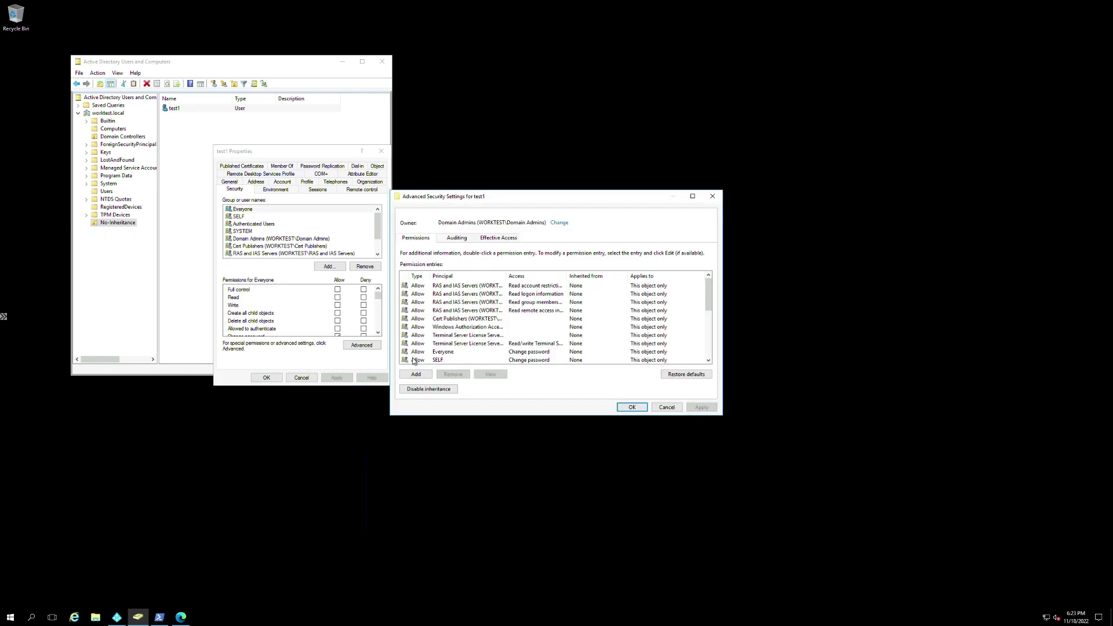
left_click(437, 391)
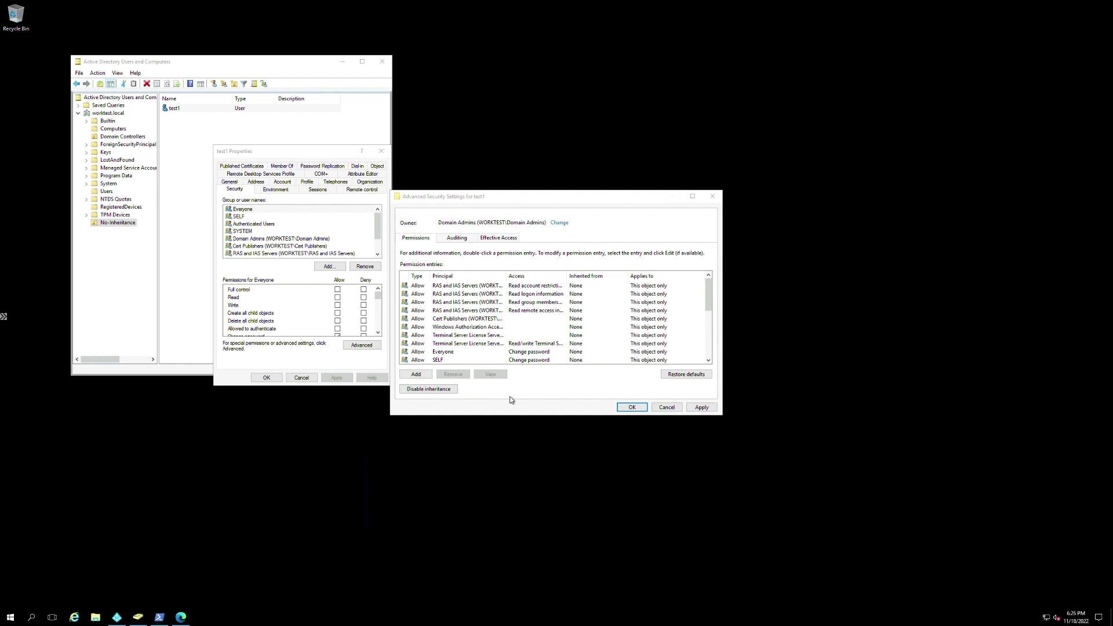
left_click(667, 407)
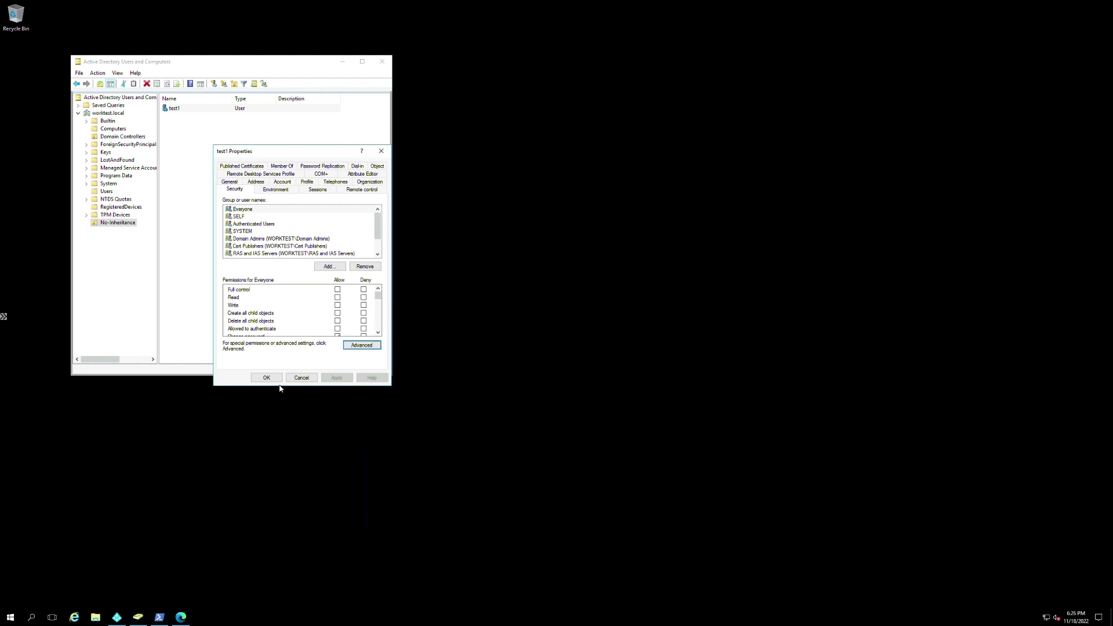
left_click(302, 377)
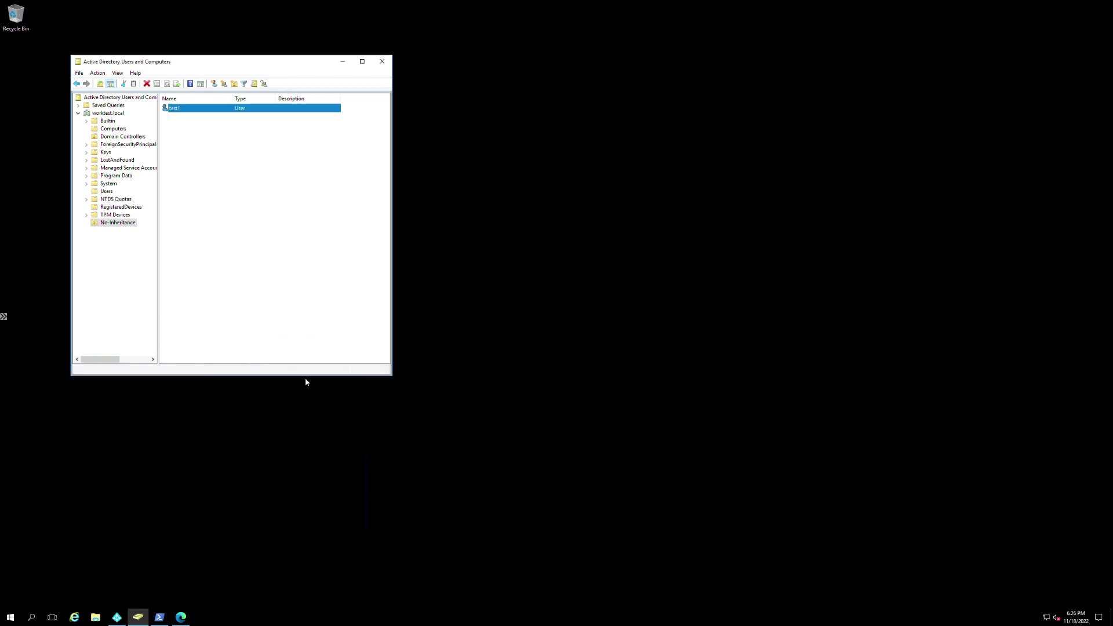
left_click(281, 292)
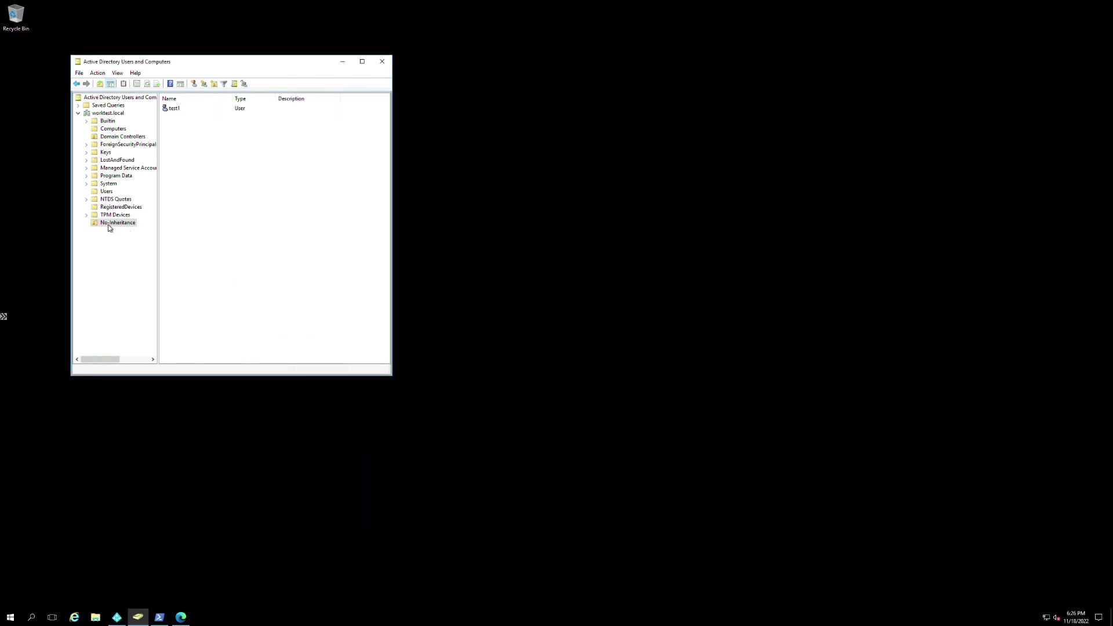
Open Advanced Security Settings from the No-Inheritance OU's Properties Security tab
right_click(124, 227)
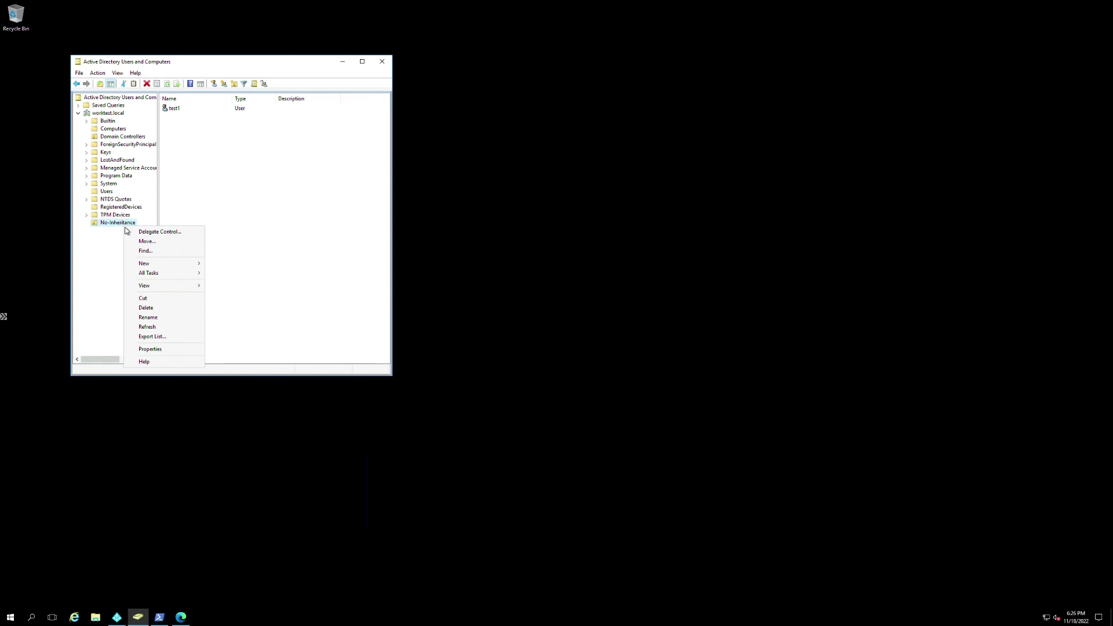
left_click(165, 351)
left_click(298, 165)
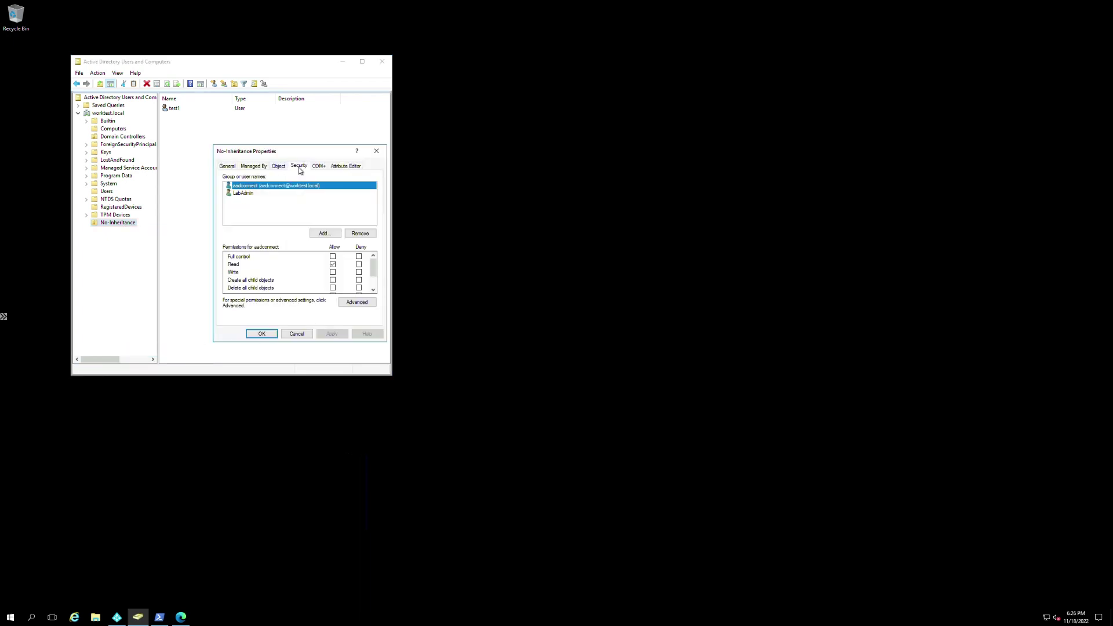
left_click(357, 302)
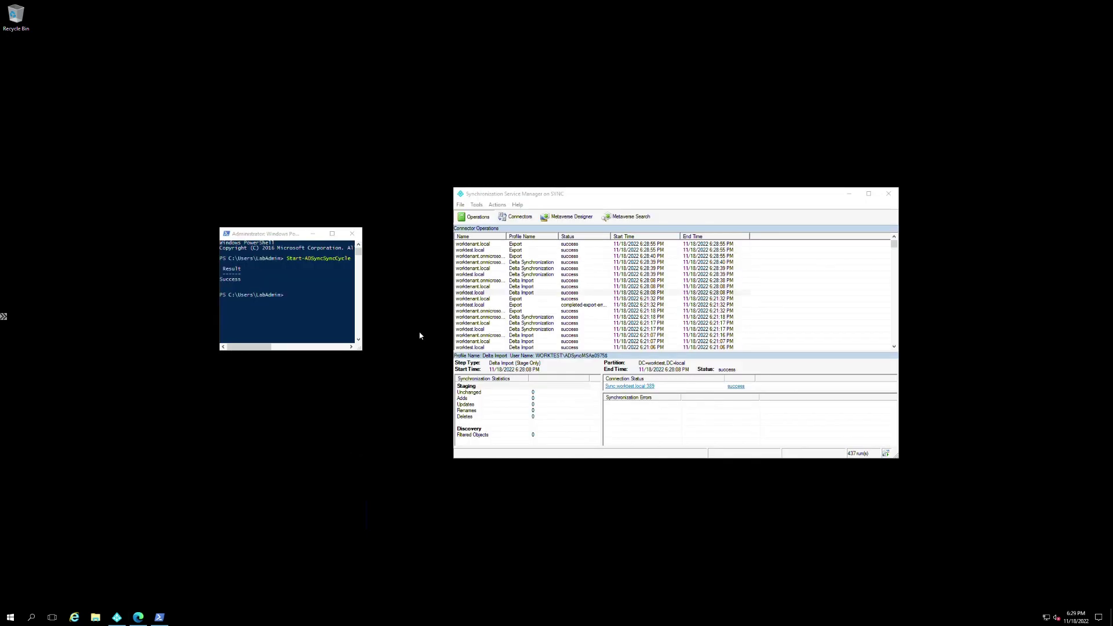
Compare the worktest.local export run with errors against a later successful export's update statistics
left_click(515, 251)
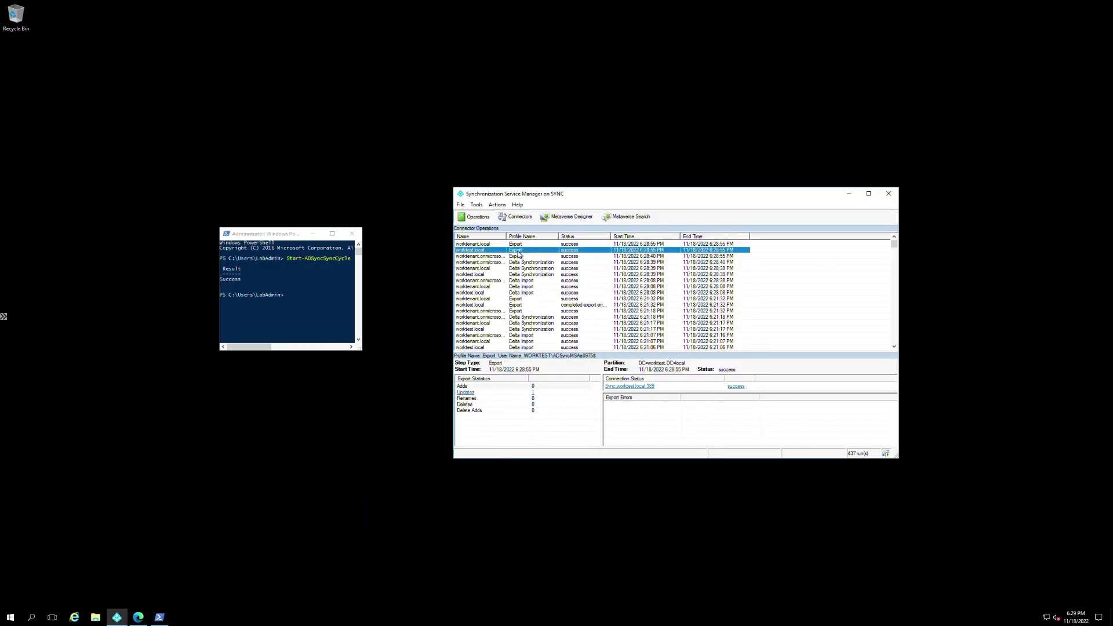
left_click(569, 306)
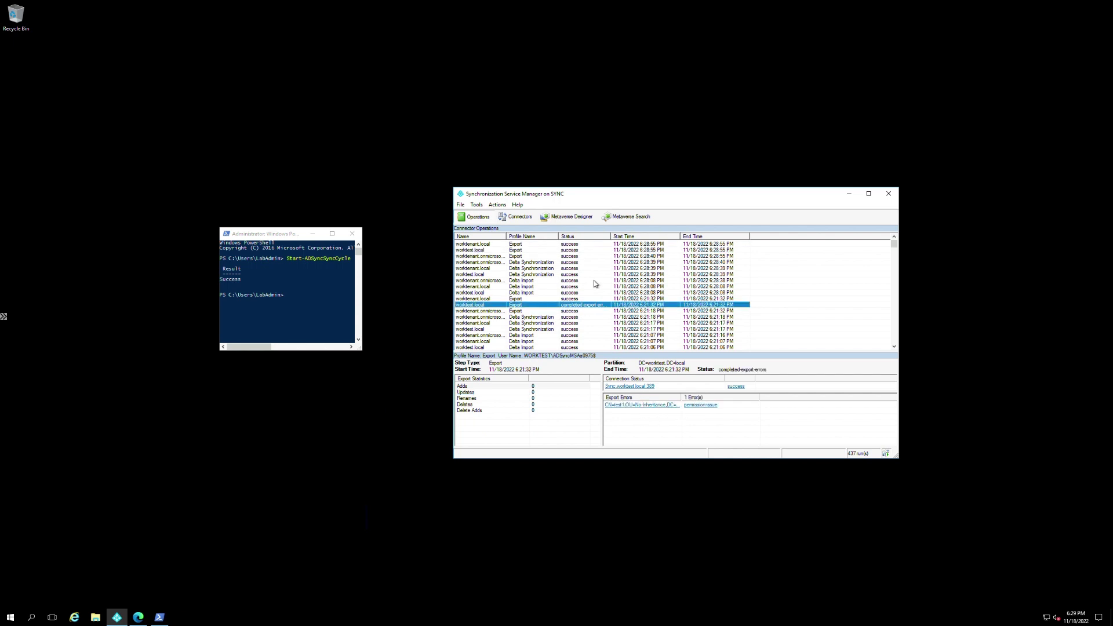
left_click(517, 252)
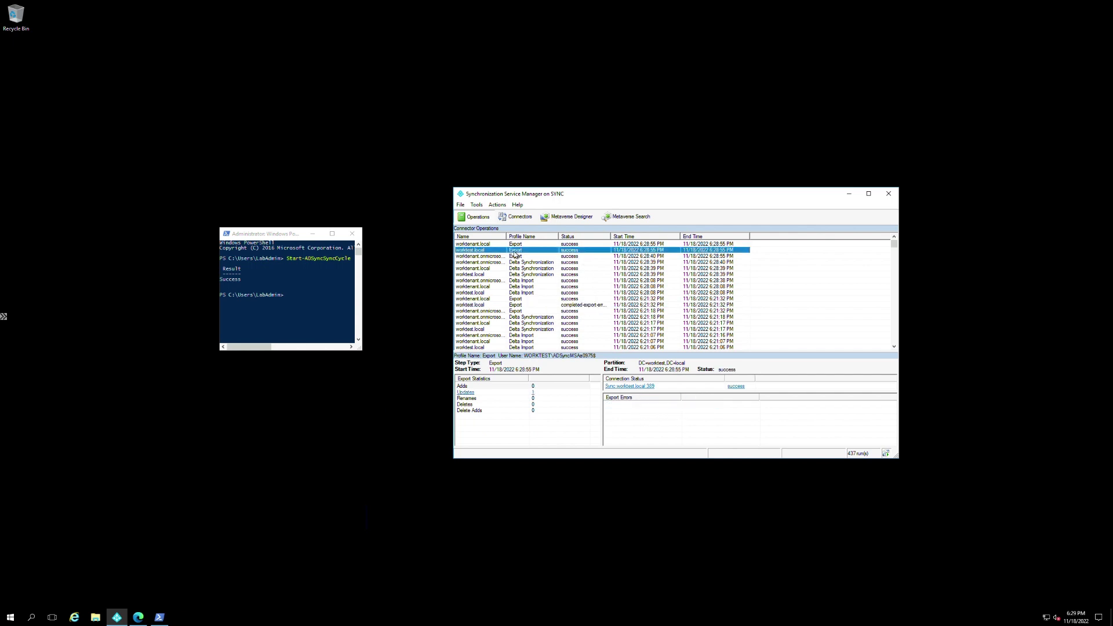
left_click(534, 393)
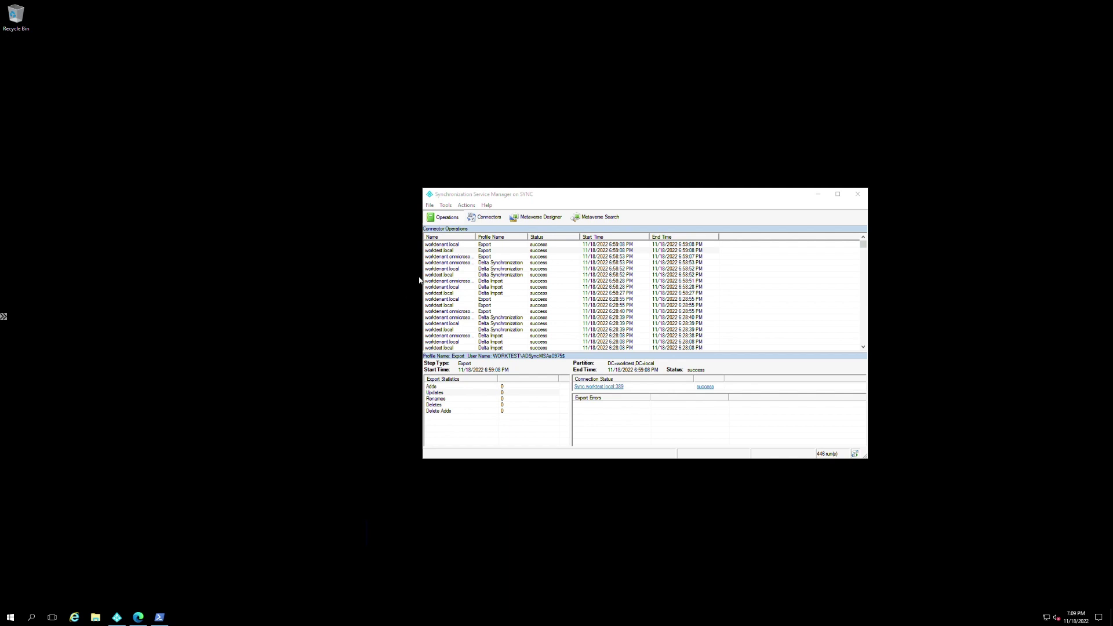
Review worktest.local's directory partition preferred domain controllers, cancelling without changes
left_click(495, 220)
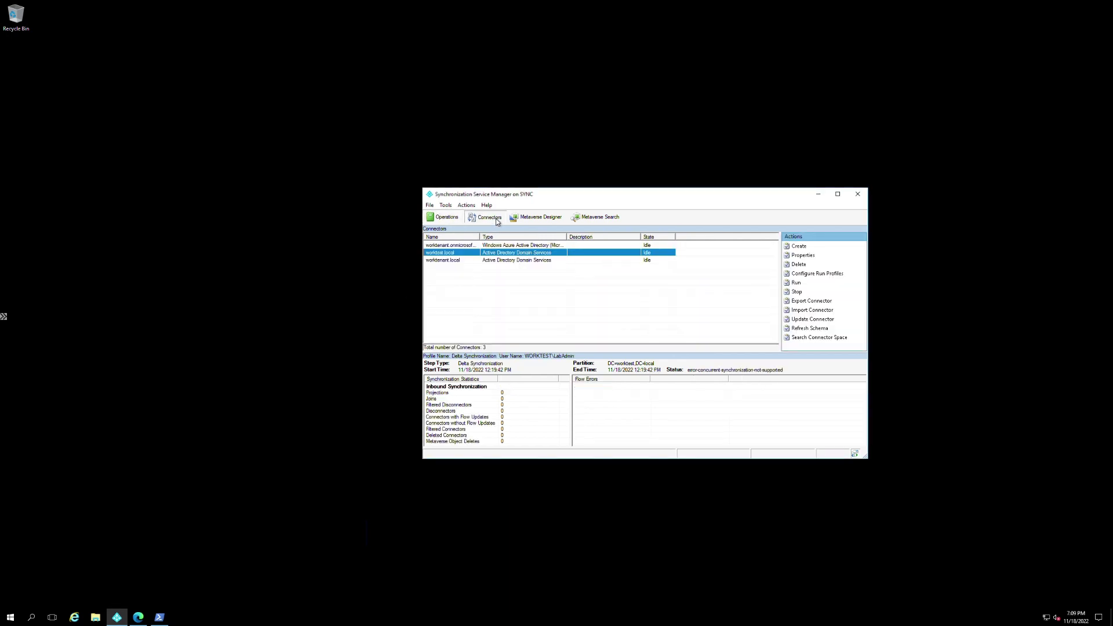
right_click(458, 255)
left_click(483, 283)
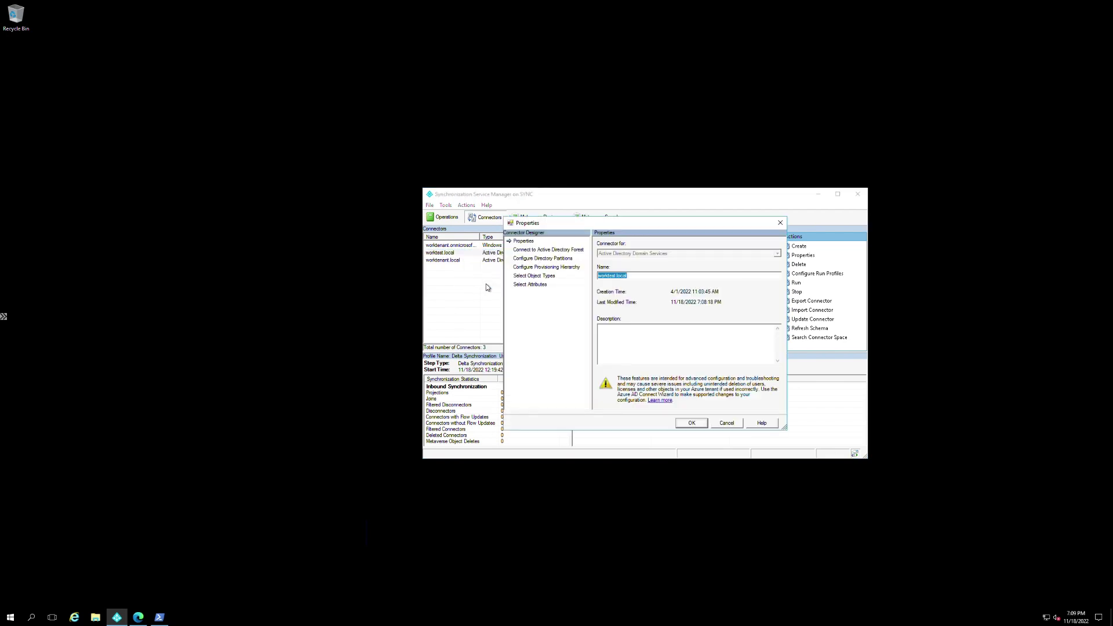
left_click(550, 259)
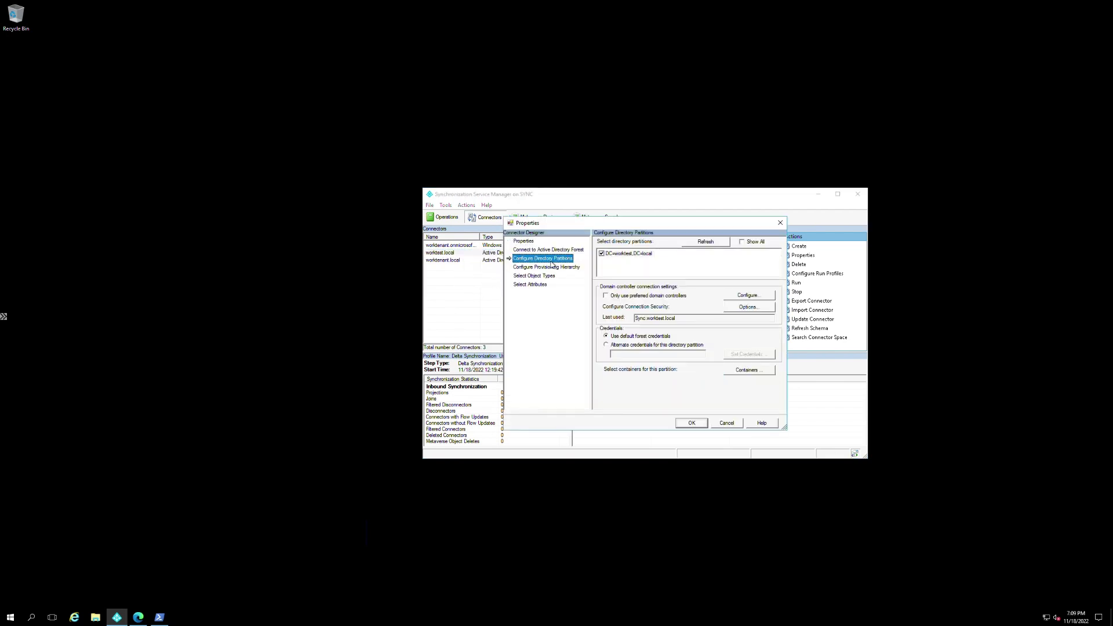
left_click(748, 297)
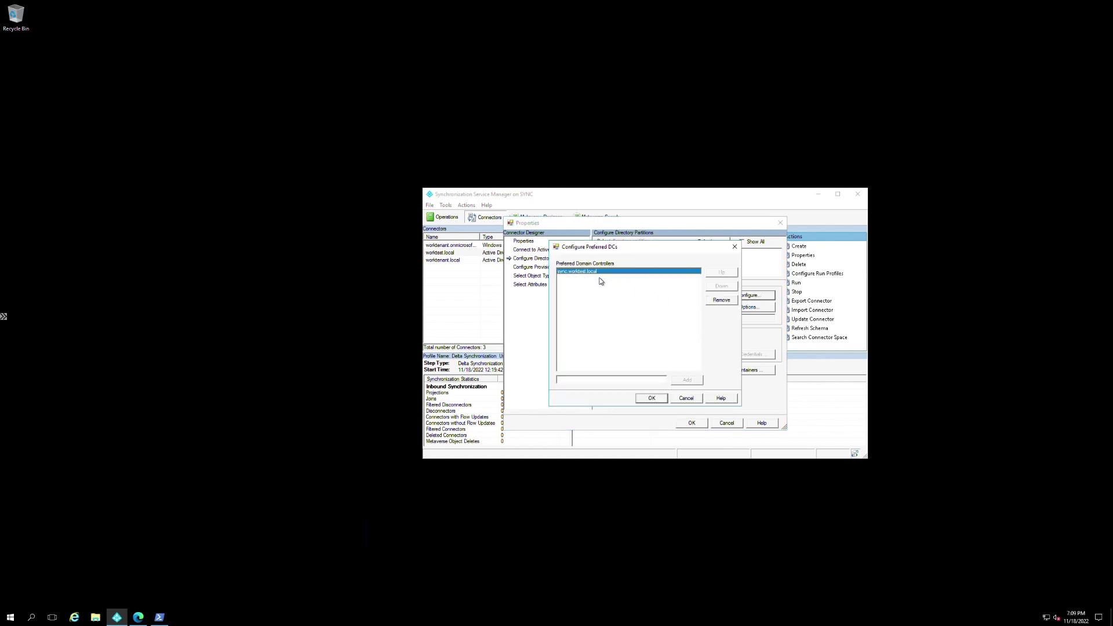
left_click(685, 398)
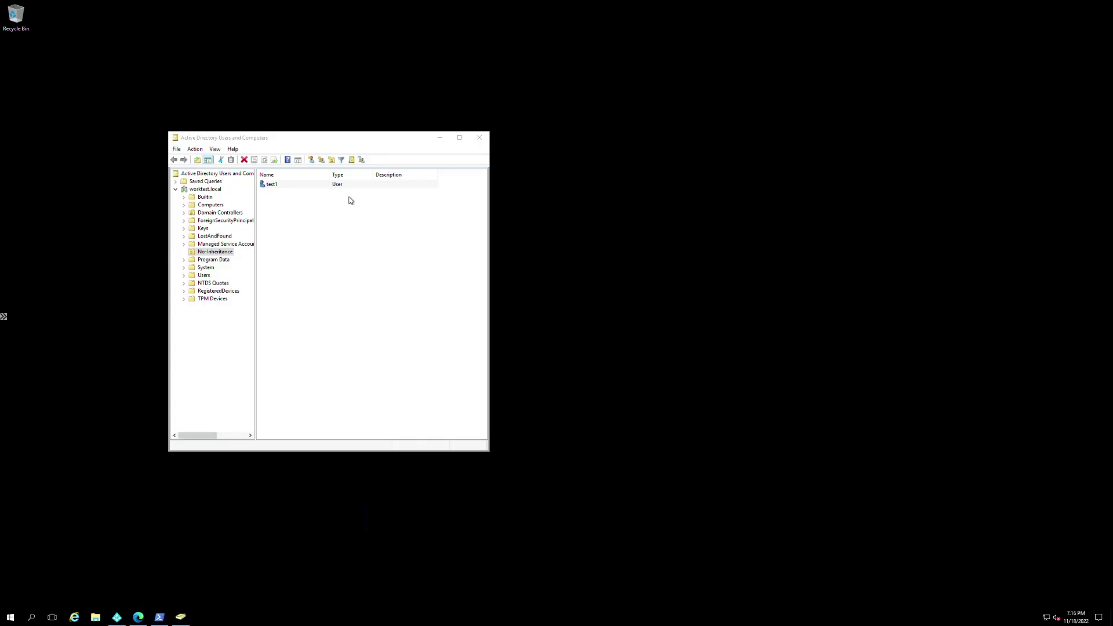
Show aadconnect's effective access on test1, revealing many permissions denied by object permissions
right_click(274, 189)
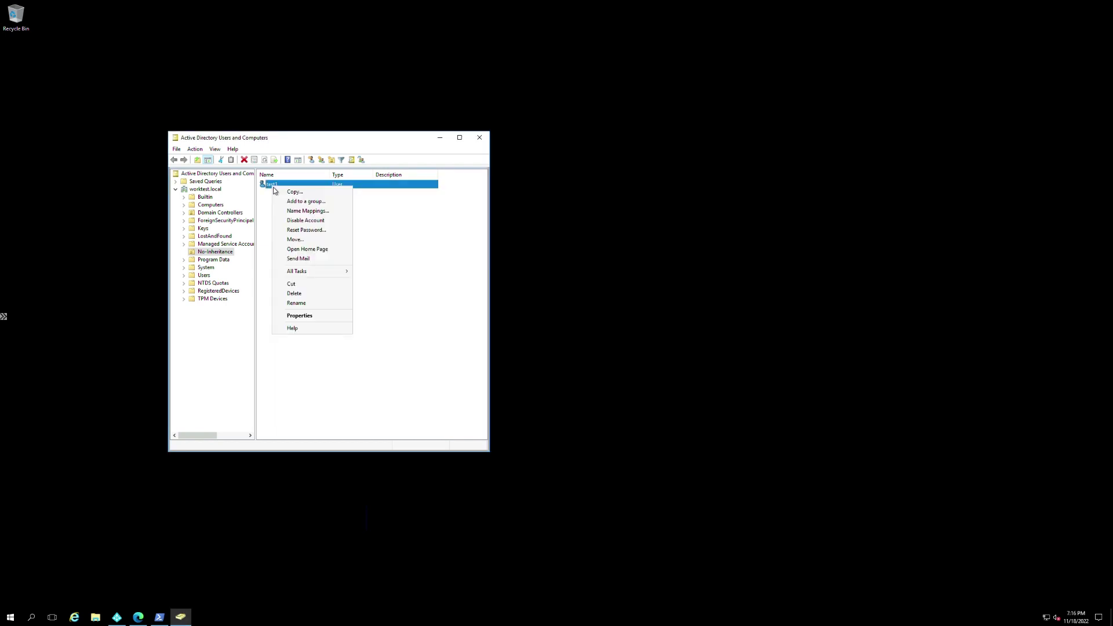
left_click(303, 317)
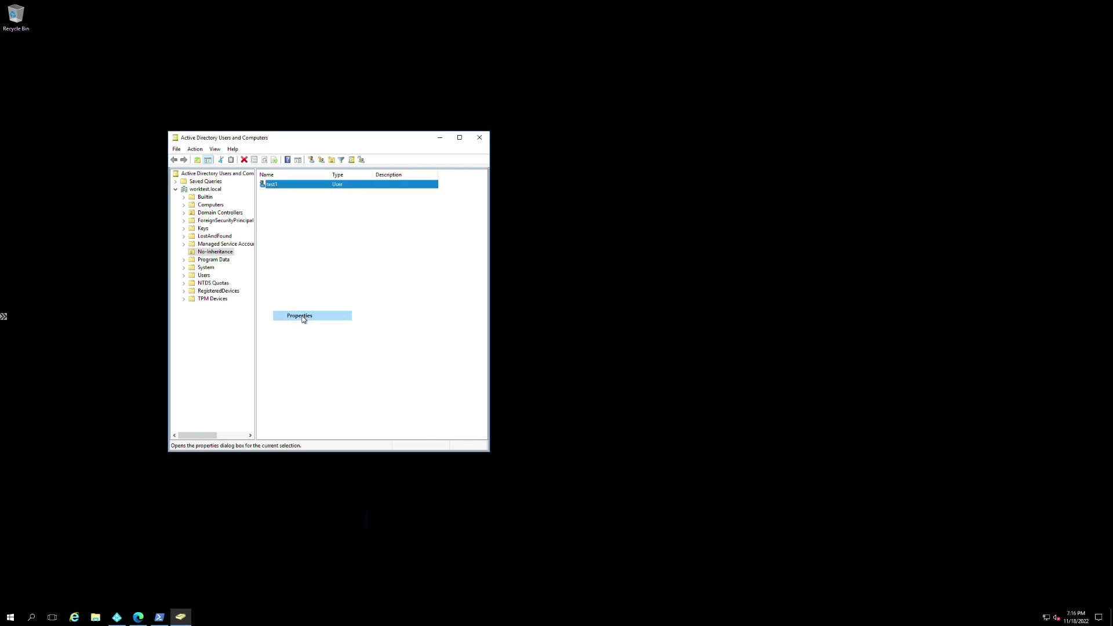
left_click(168, 131)
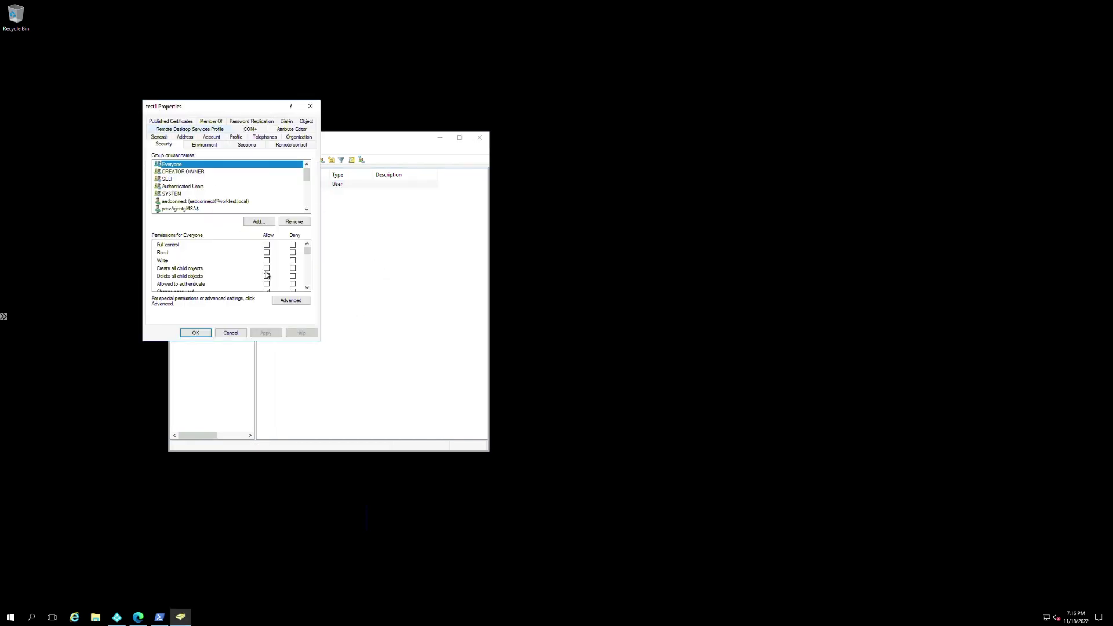
left_click(291, 300)
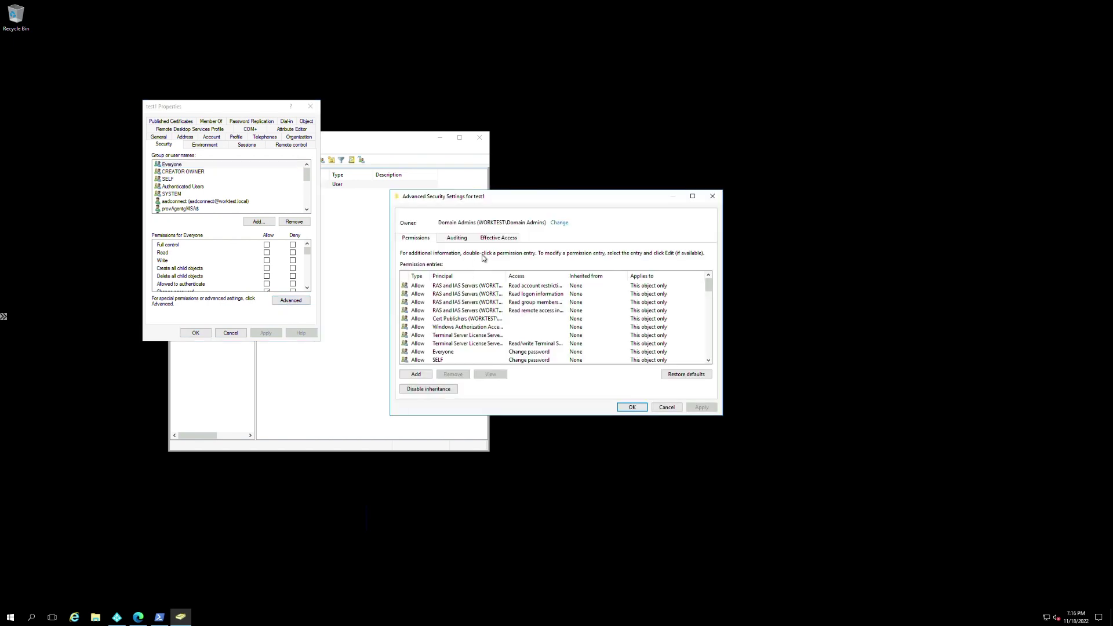
left_click(497, 238)
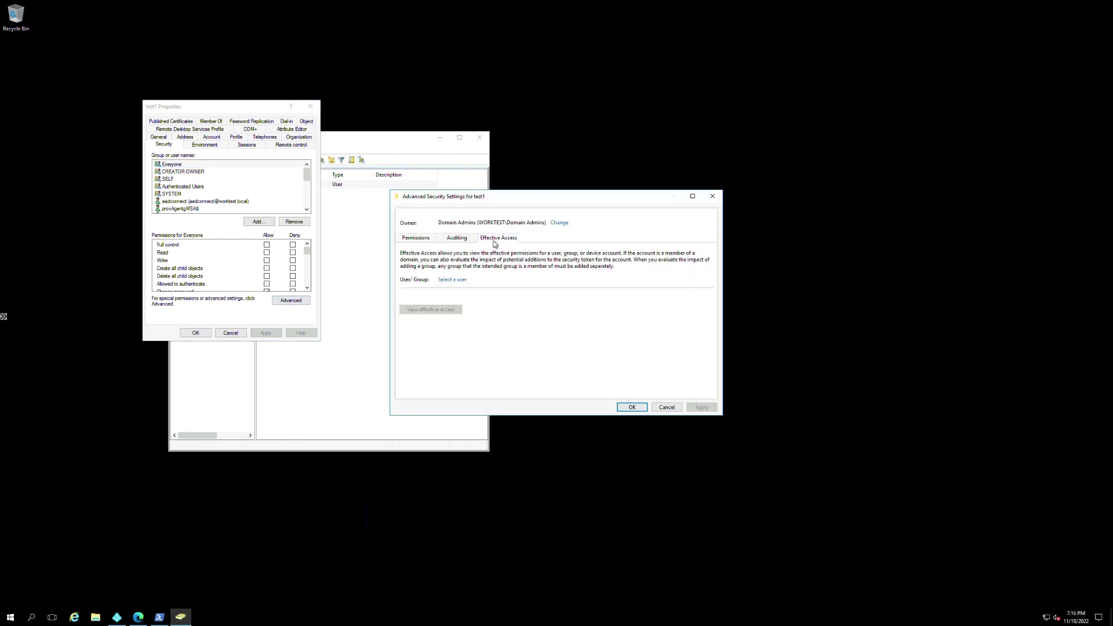
left_click(459, 280)
type("aa")
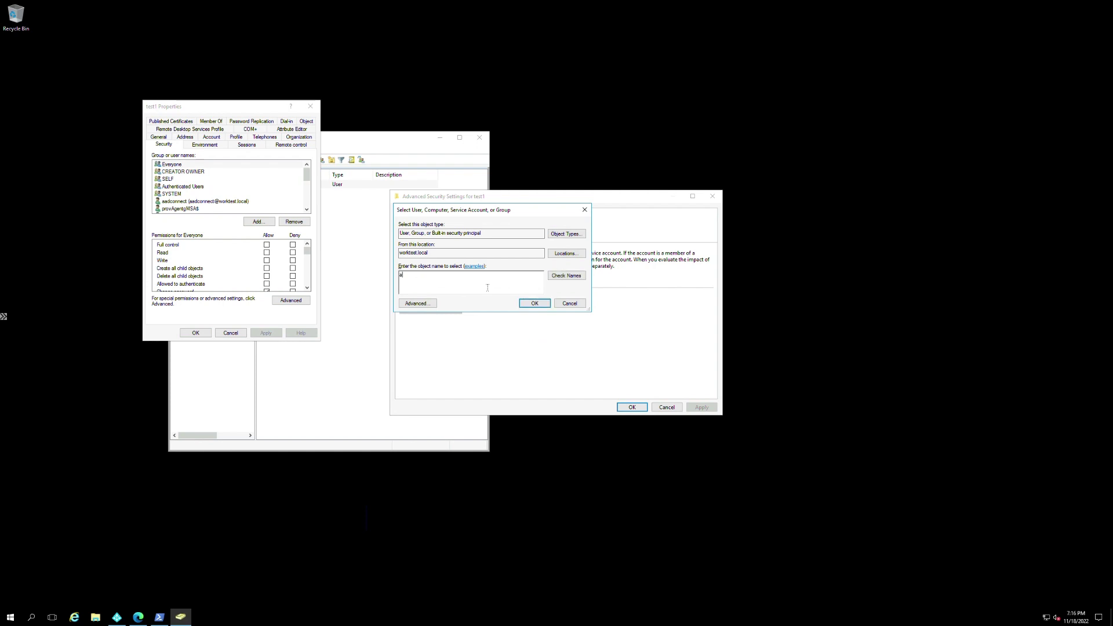
type("dconnect")
key("Return")
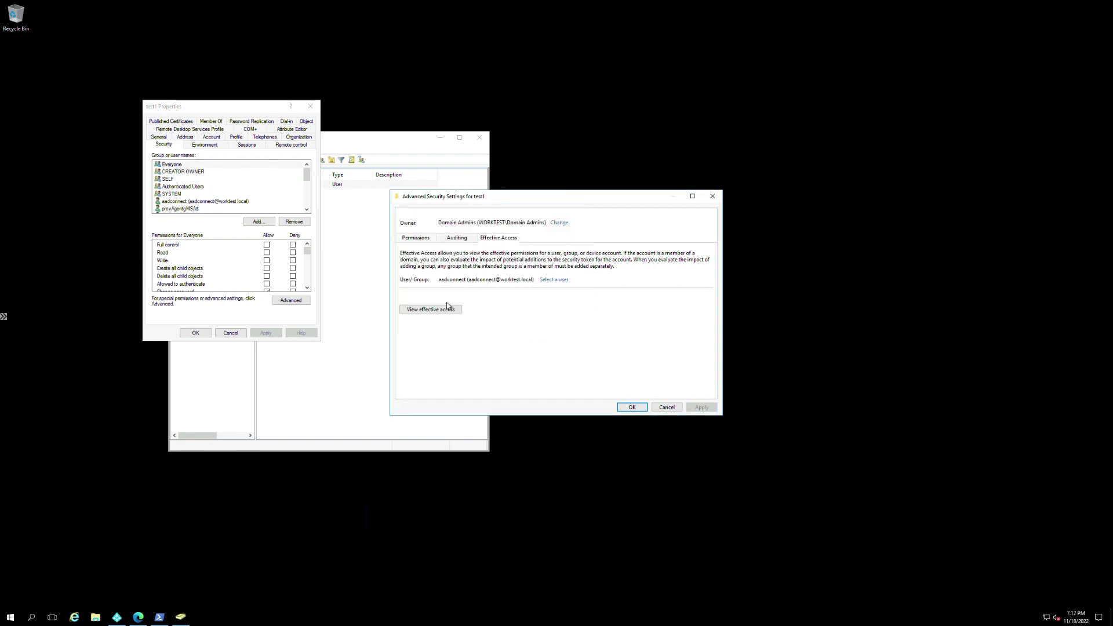
left_click(446, 309)
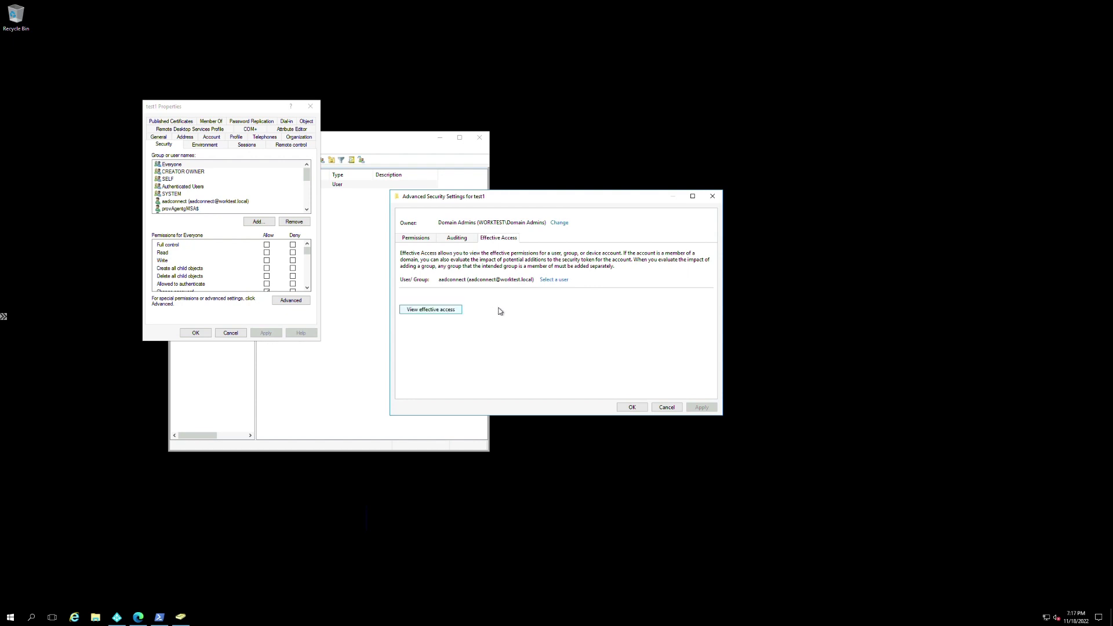
scroll(669, 345, "down", 1)
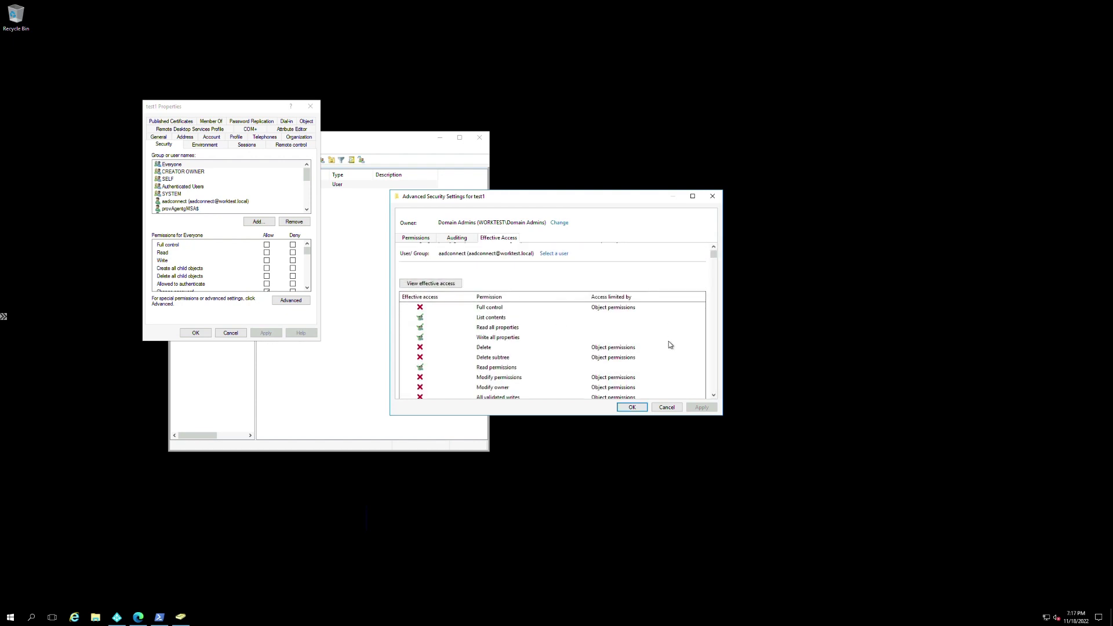
scroll(669, 345, "down", 1)
scroll(669, 345, "down", 1)
scroll(668, 346, "down", 1)
scroll(669, 345, "down", 2)
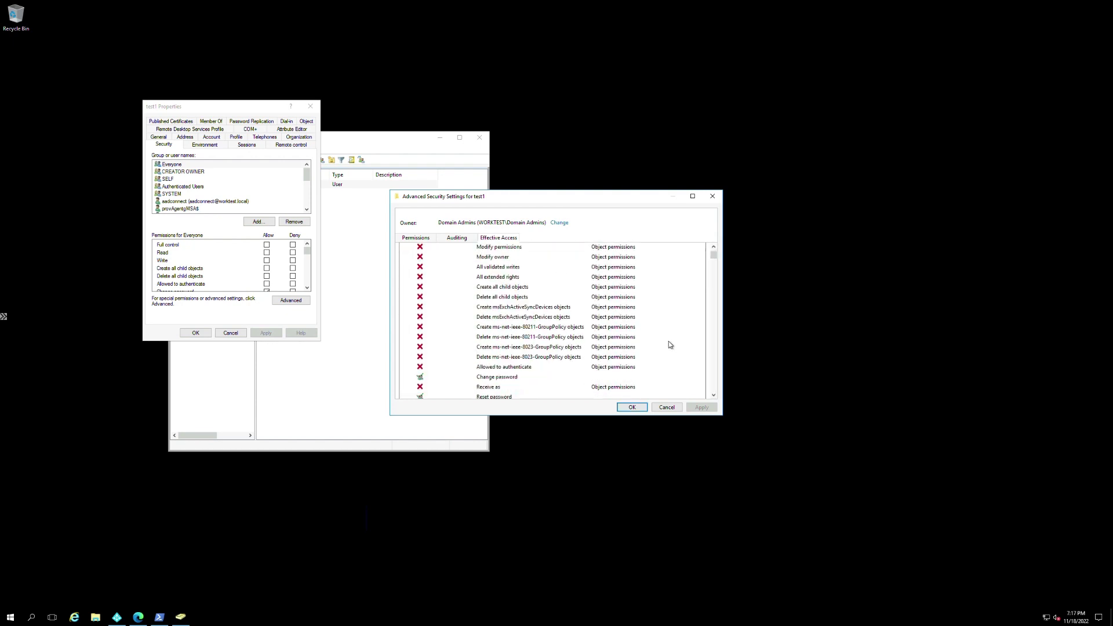
scroll(668, 345, "down", 2)
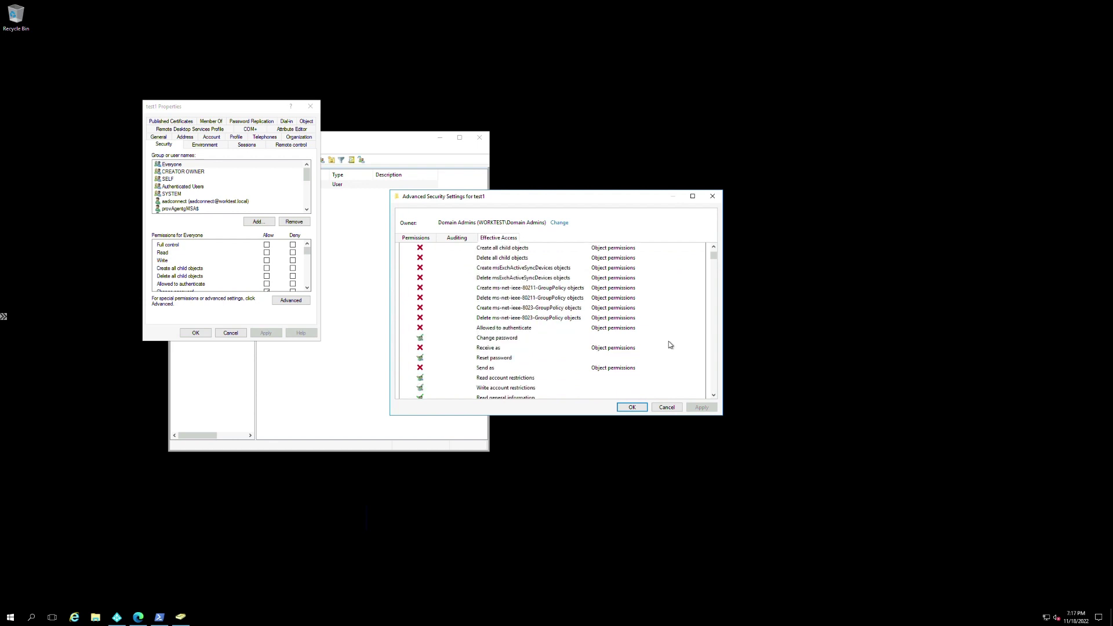